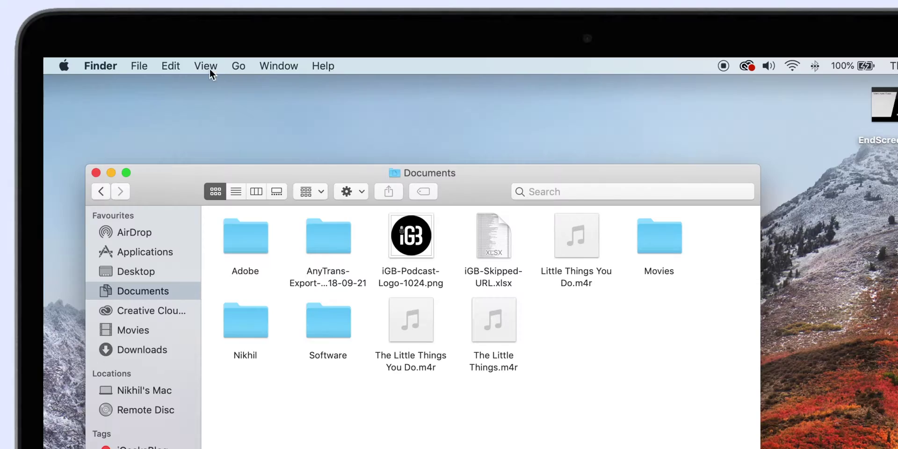
# Turn on View > Show Path Bar and select the AnyTrans-Export, Adobe and other folders to watch it update
pyautogui.click(257, 60)
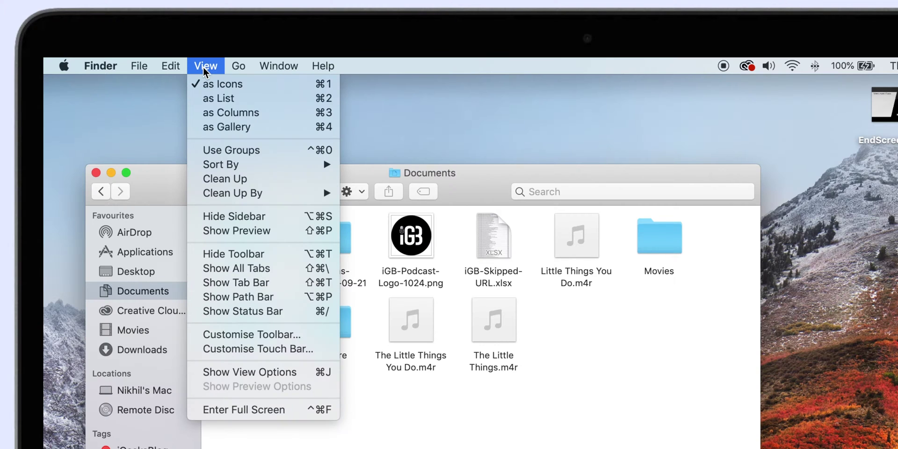
pyautogui.click(280, 300)
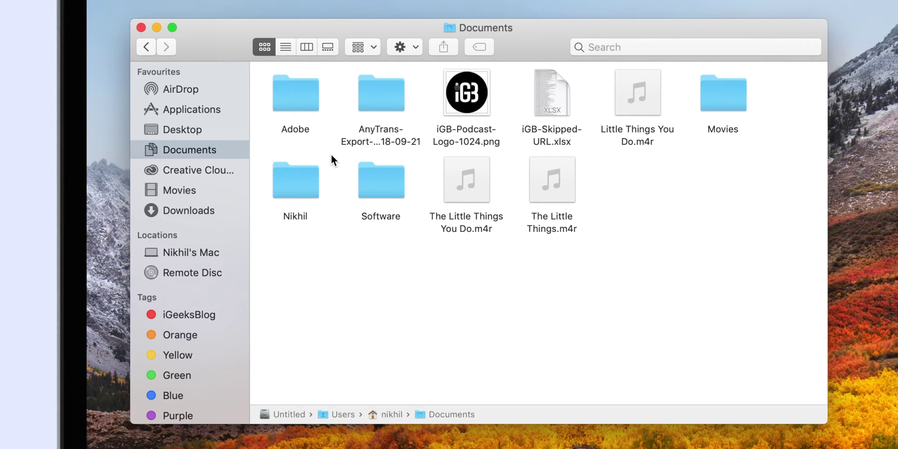
pyautogui.click(386, 101)
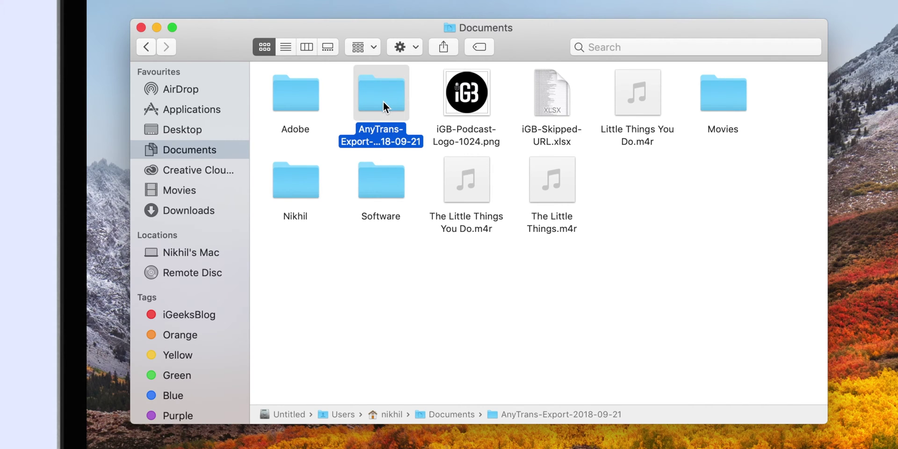
pyautogui.click(296, 95)
pyautogui.click(298, 187)
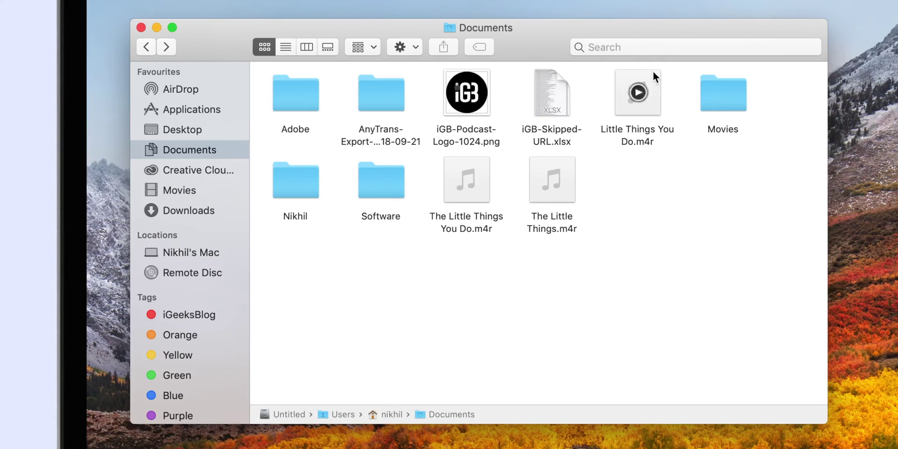
# Search This Mac for 'iGeeksBlog'
pyautogui.click(446, 123)
pyautogui.write('iGeeks')
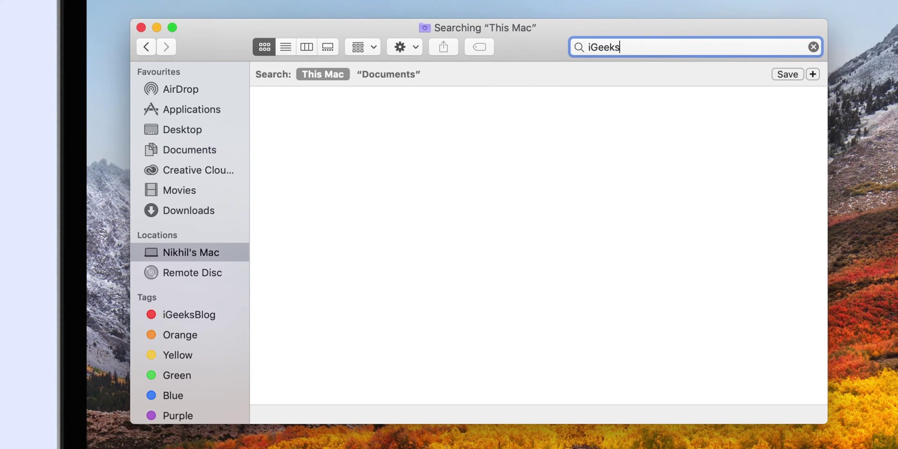
pyautogui.write('Blog')
pyautogui.press('Return')
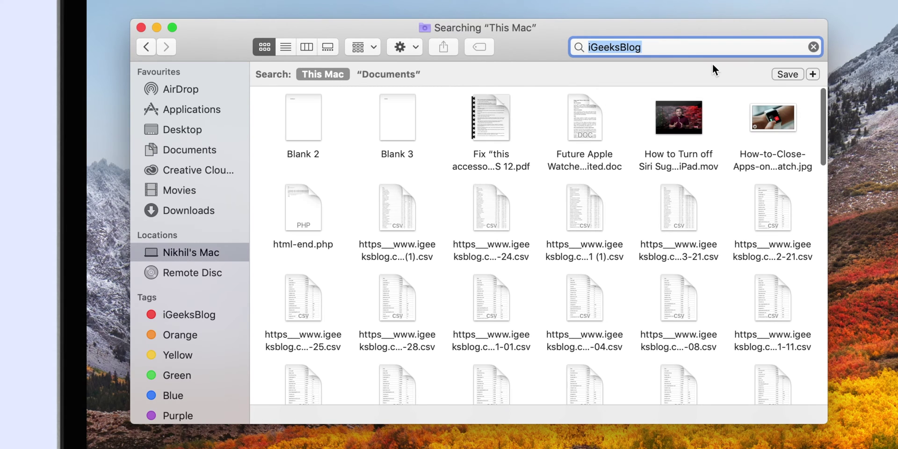
# Add a Kind is Any criterion to the search, leaving the attribute and kind unchanged
pyautogui.click(814, 75)
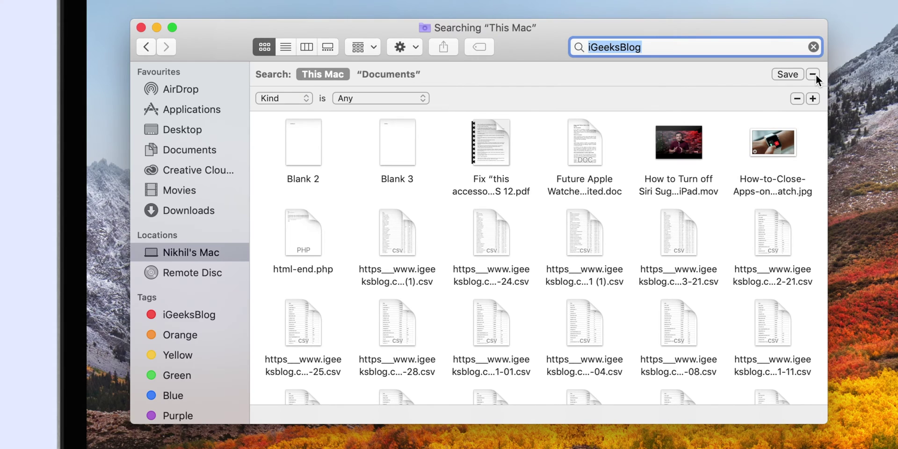
pyautogui.click(294, 98)
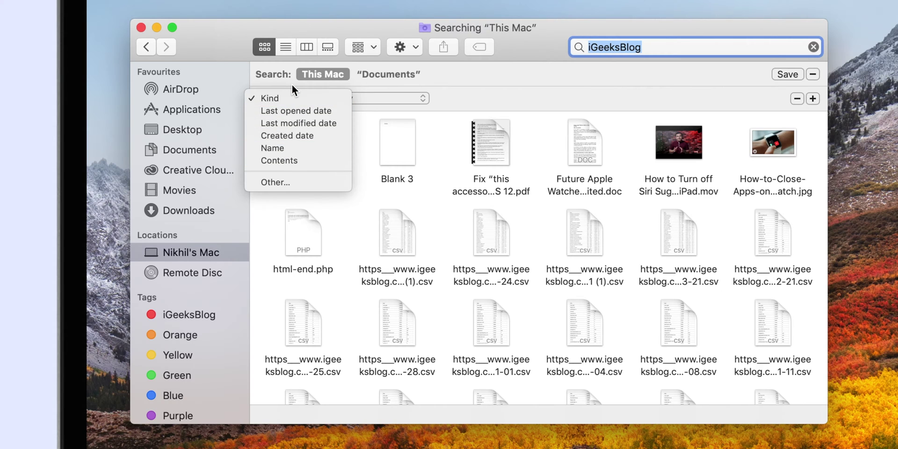
pyautogui.click(293, 85)
pyautogui.click(381, 96)
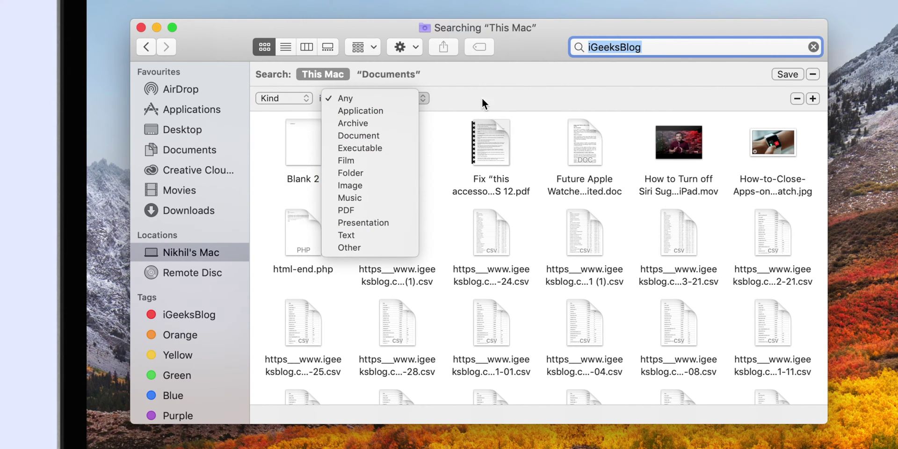
pyautogui.click(496, 98)
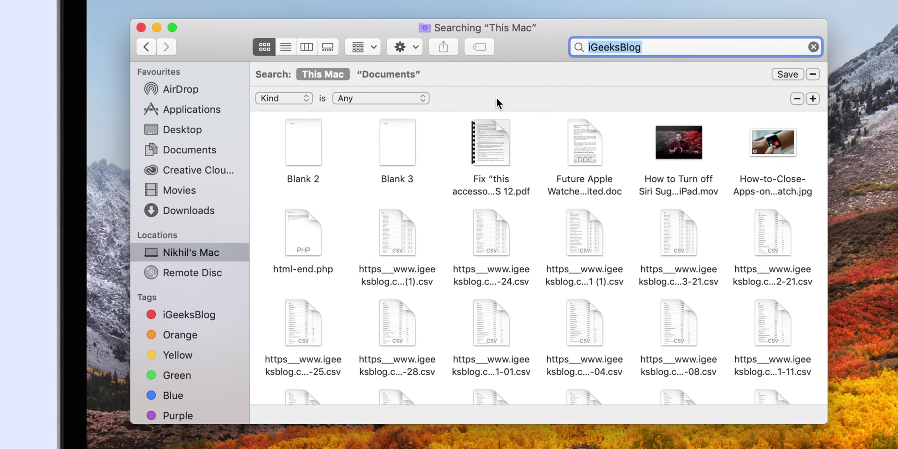
pyautogui.click(281, 99)
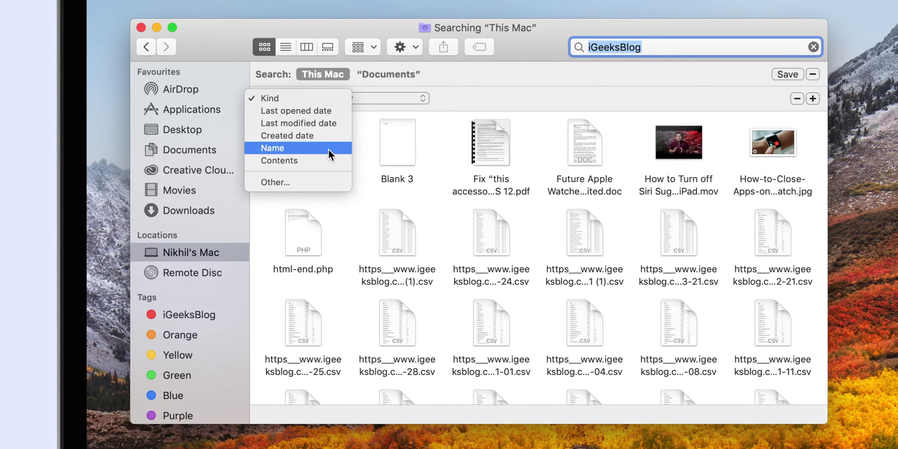
pyautogui.click(495, 87)
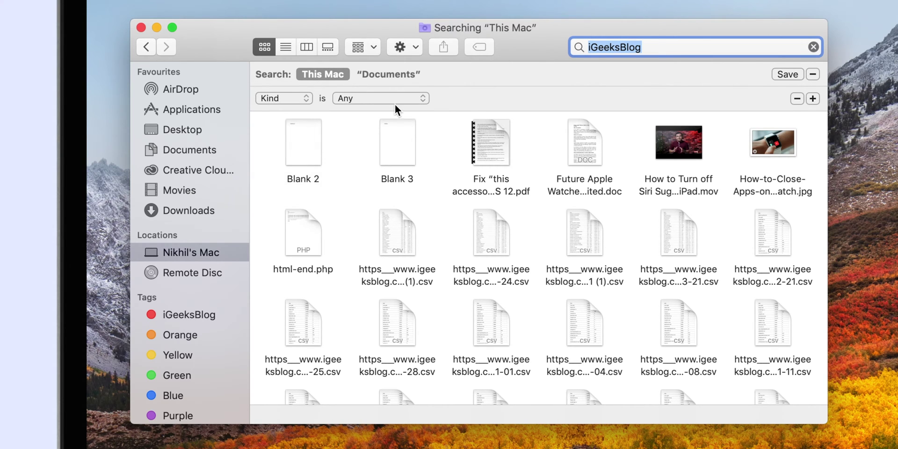
pyautogui.click(388, 99)
pyautogui.click(503, 94)
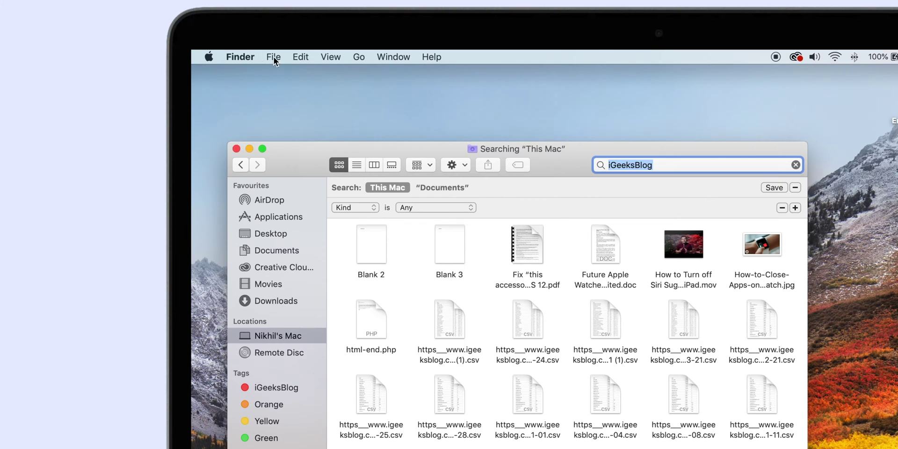
pyautogui.click(240, 57)
# In Advanced preferences, set 'When performing a search' to Search the Current Folder
pyautogui.click(256, 94)
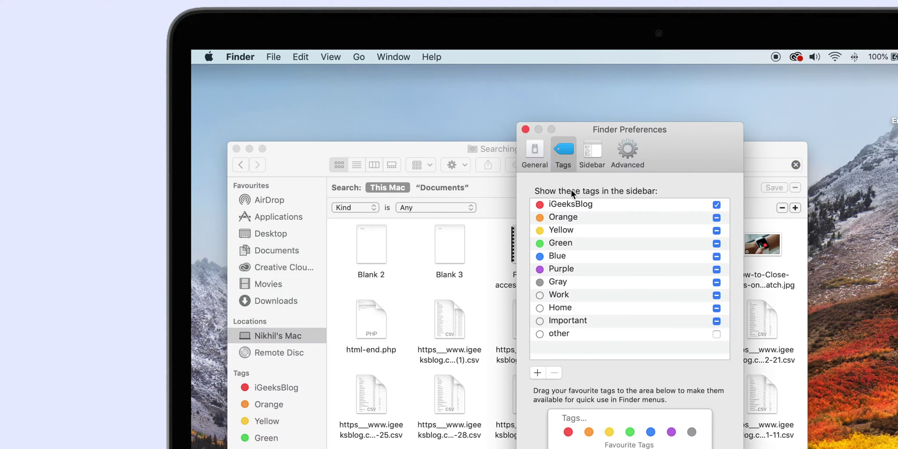
pyautogui.click(625, 159)
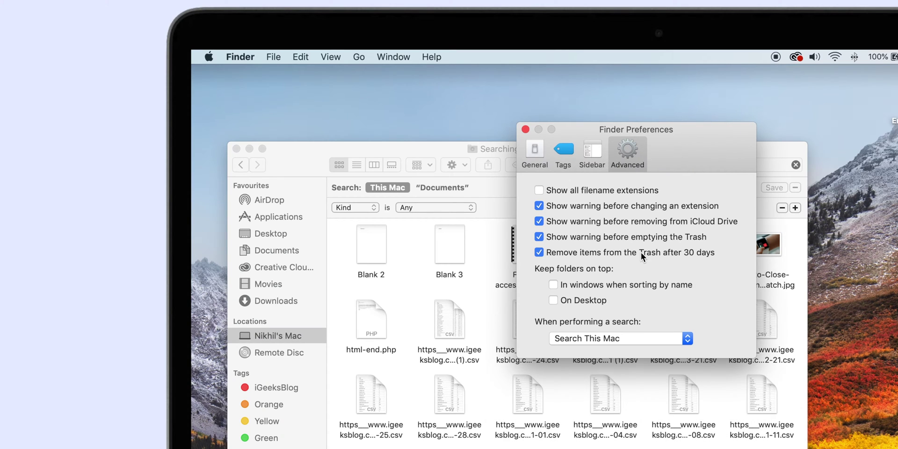
pyautogui.click(627, 338)
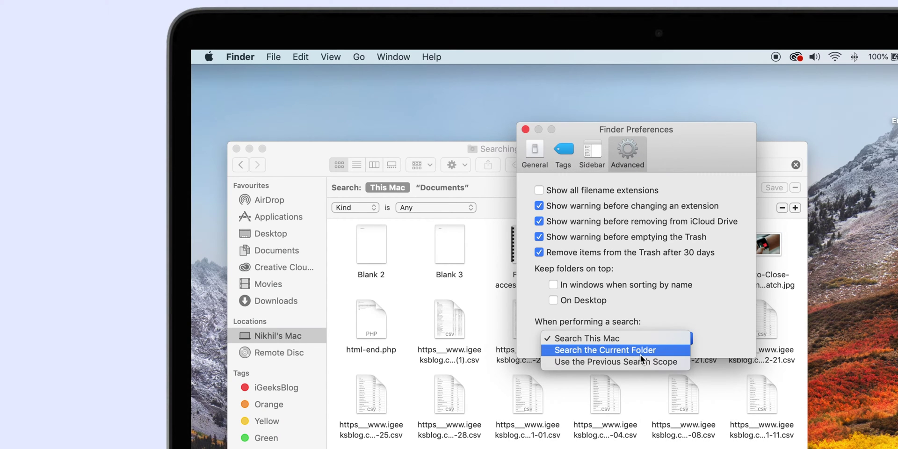
pyautogui.click(643, 351)
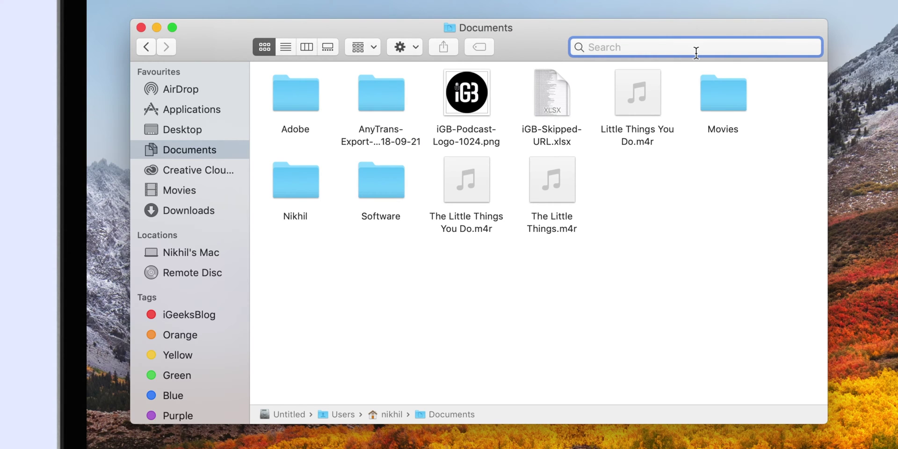
# Search JPEG files last modified within 10 days and start saving it as a smart folder named 'JP'
pyautogui.write('JPEG')
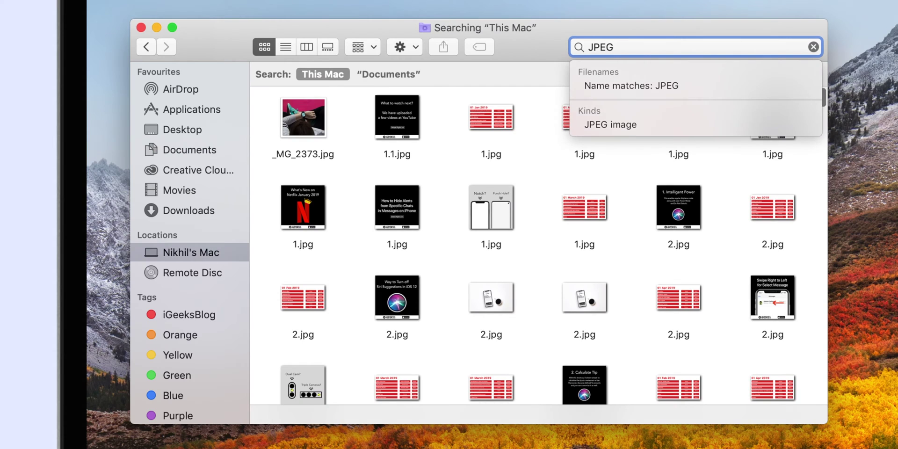
pyautogui.press('Return')
pyautogui.click(813, 74)
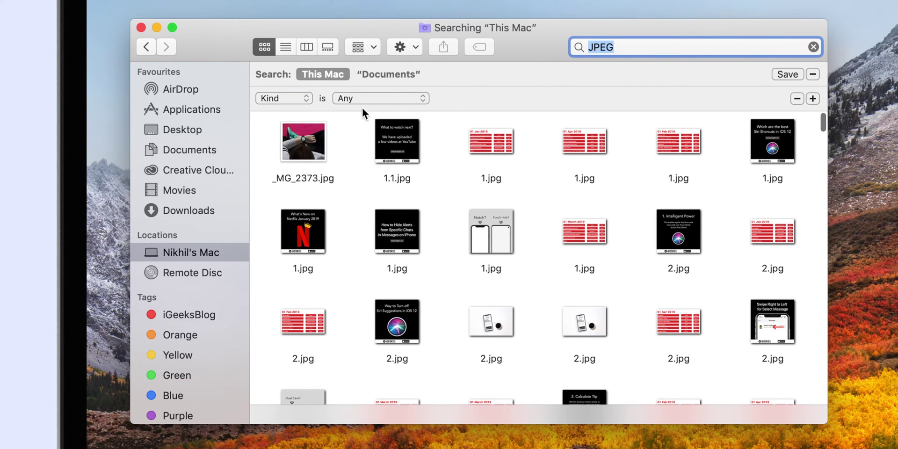
pyautogui.click(310, 101)
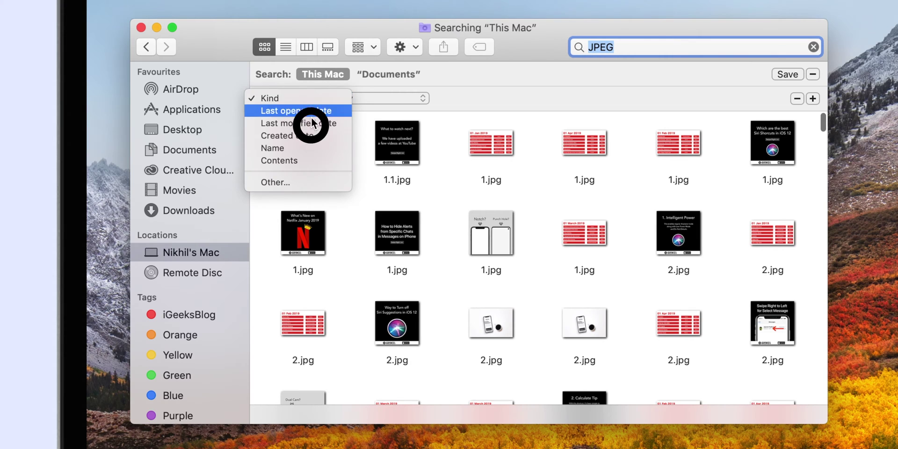
pyautogui.click(448, 114)
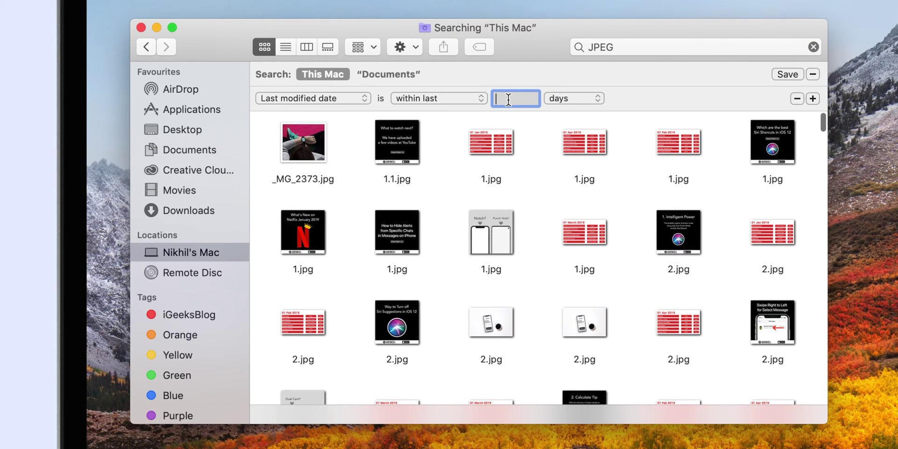
pyautogui.write('10')
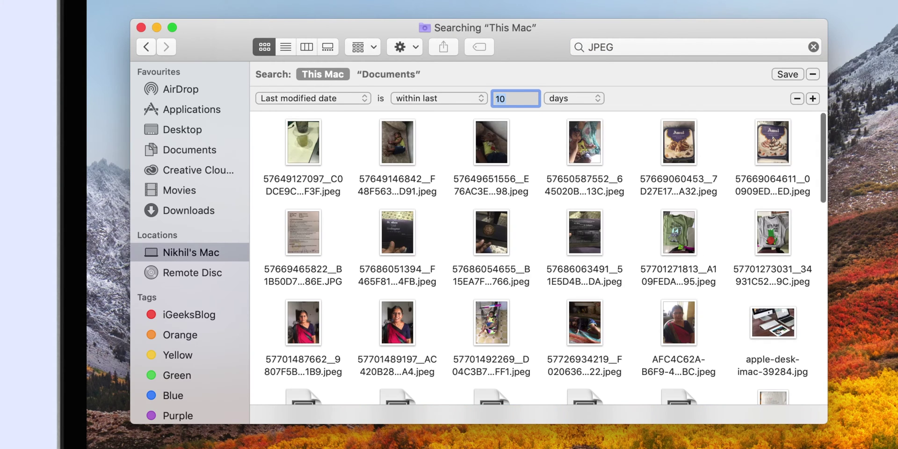
pyautogui.click(788, 74)
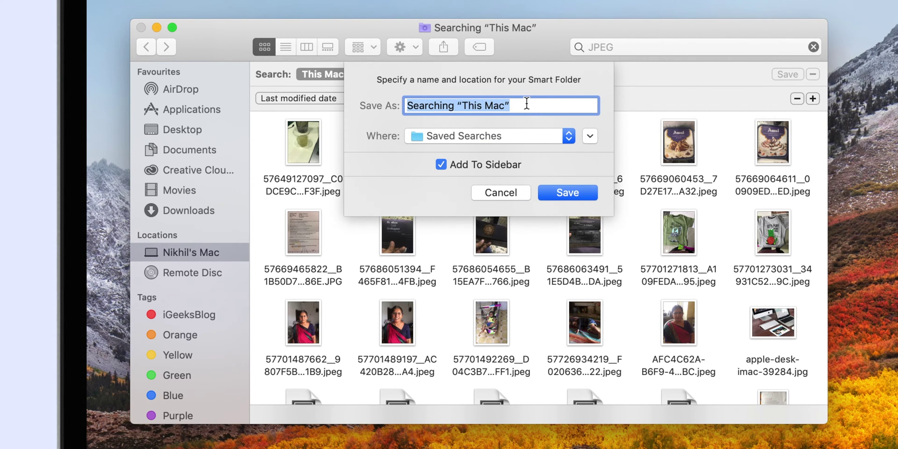
pyautogui.write('JP')
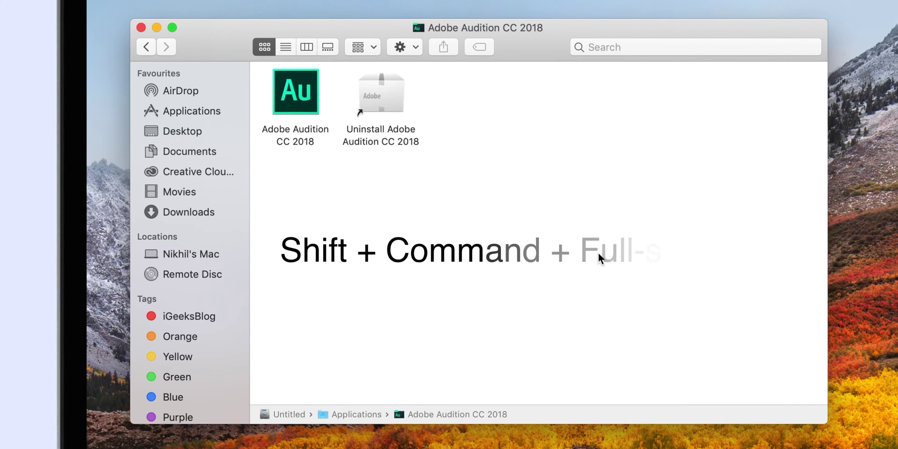
# Show hidden files with Shift+Command+Period, select Adobe Audition CC 2018, then hide them again
pyautogui.press('super+shift+period')
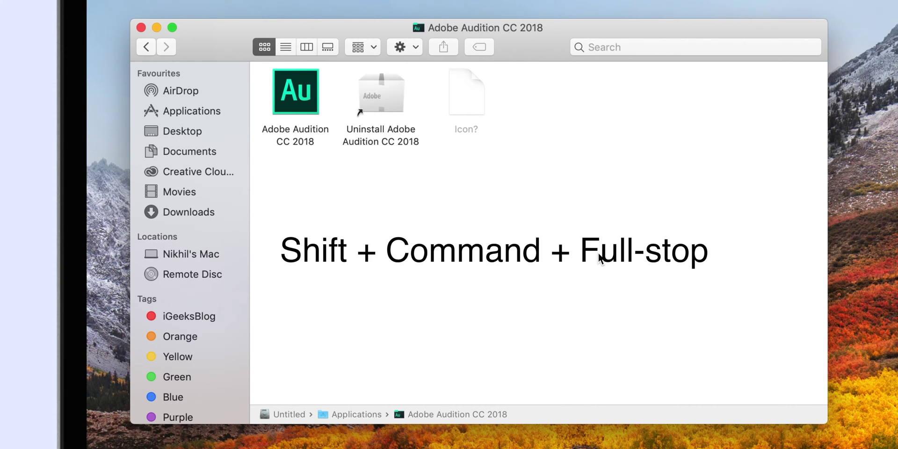
pyautogui.press('Right')
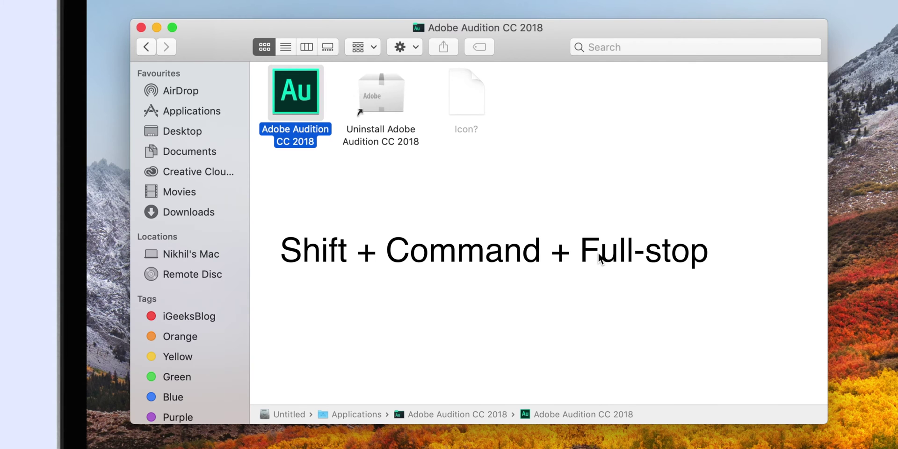
pyautogui.press('super+shift+period')
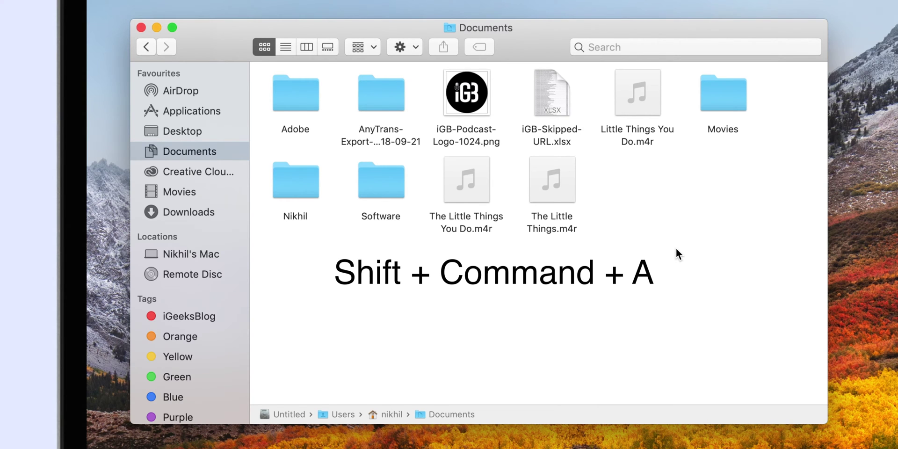
# Jump to the Applications folder with Shift+Command+A
pyautogui.press('shift+super+a')
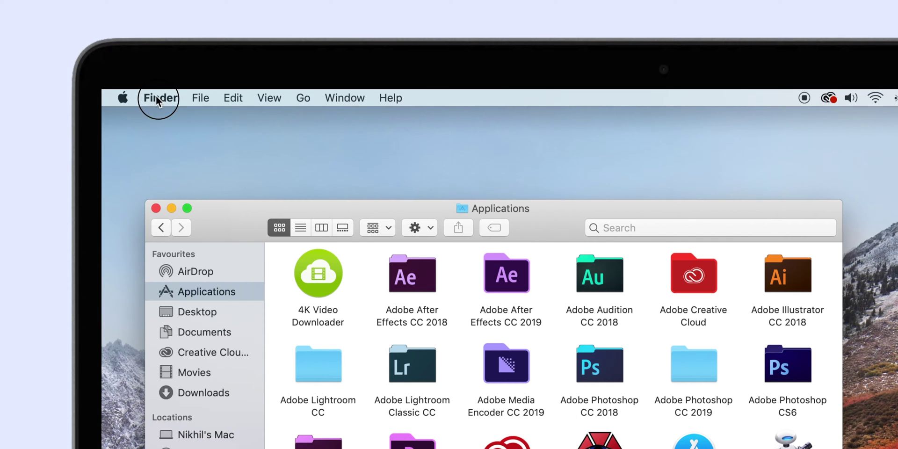
# In General preferences, set 'New Finder windows show' to the Desktop's iGB Videos folder
pyautogui.click(156, 97)
pyautogui.click(176, 140)
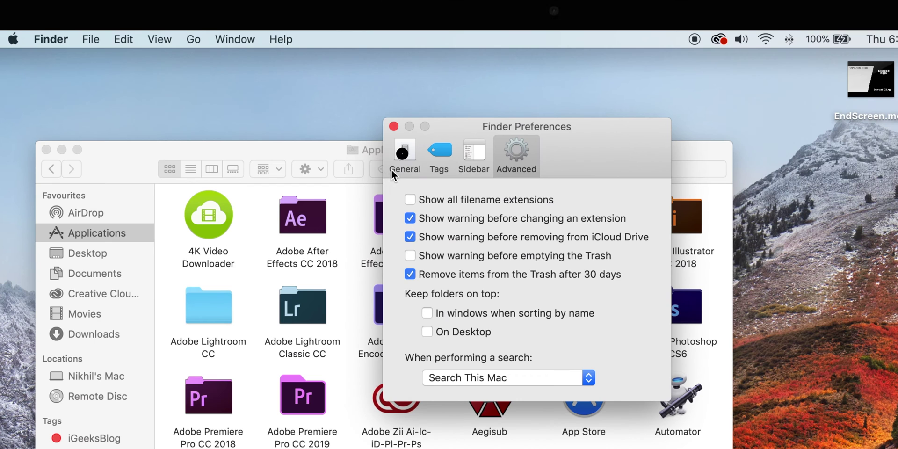
pyautogui.click(505, 220)
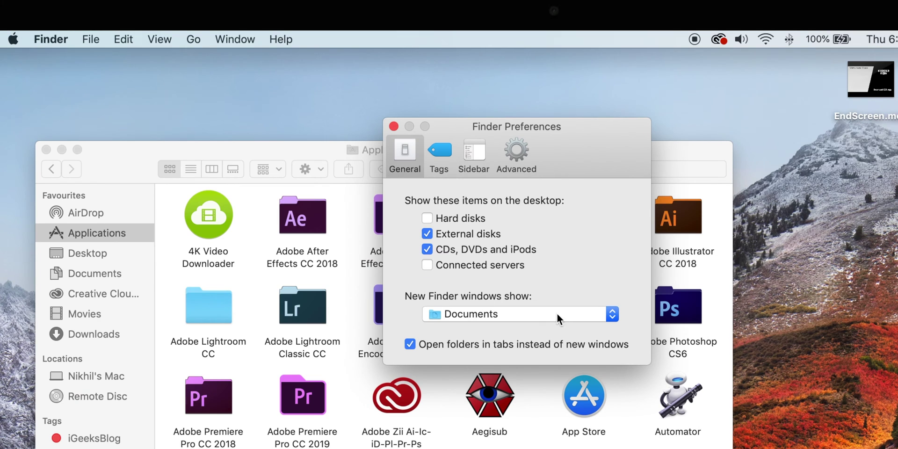
pyautogui.click(561, 314)
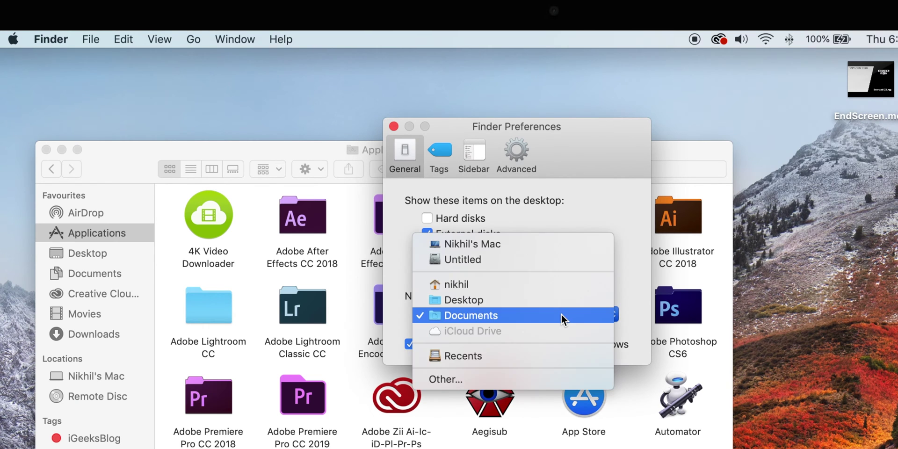
pyautogui.click(545, 379)
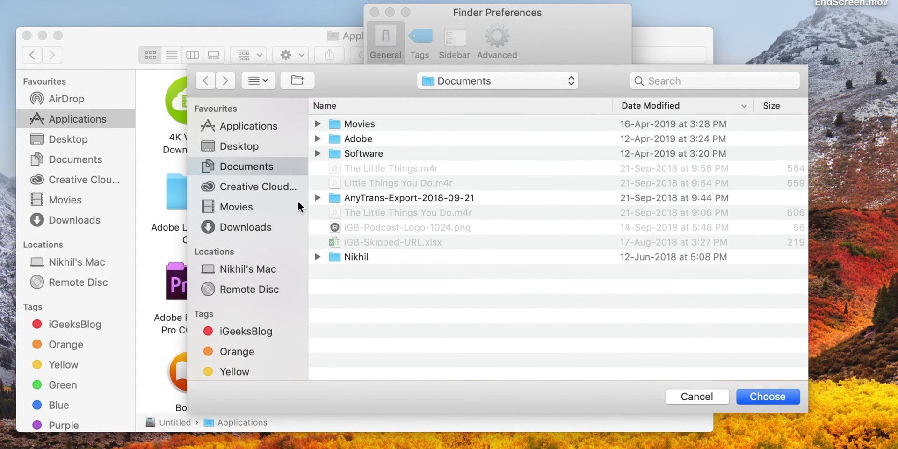
pyautogui.click(259, 148)
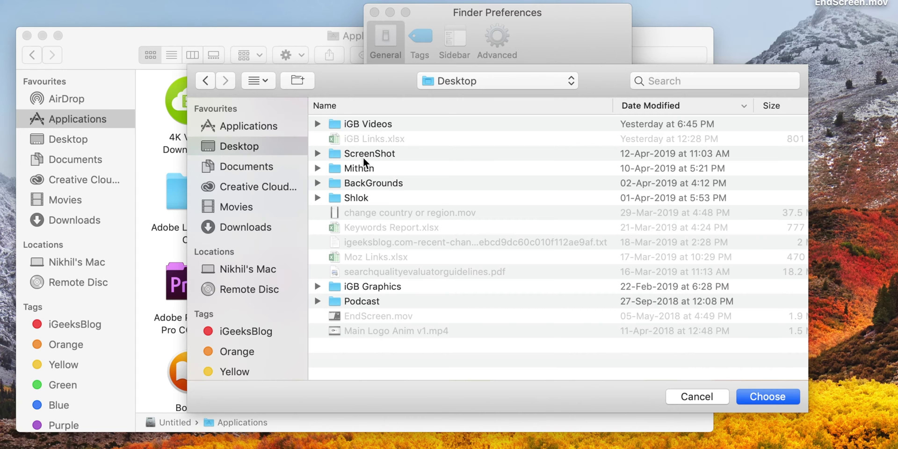
pyautogui.click(381, 125)
pyautogui.click(769, 399)
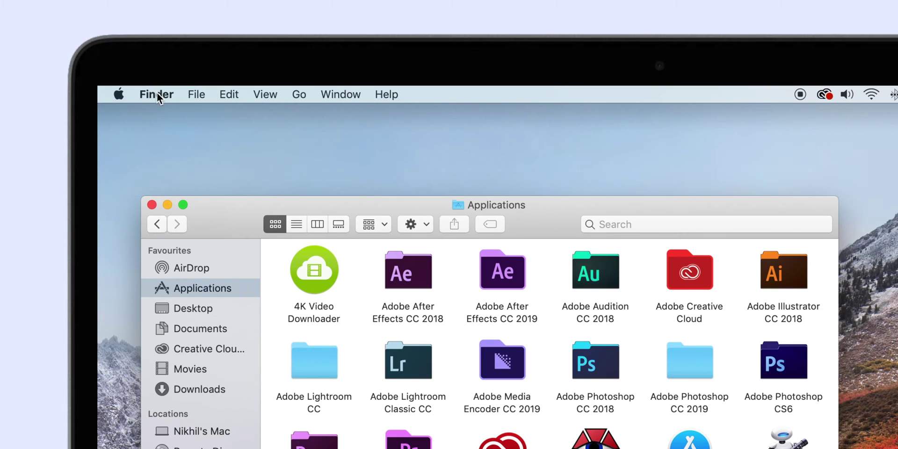
# Tick Keep folders on top for name-sorted windows and On Desktop, then view Desktop and Documents
pyautogui.click(204, 59)
pyautogui.click(195, 138)
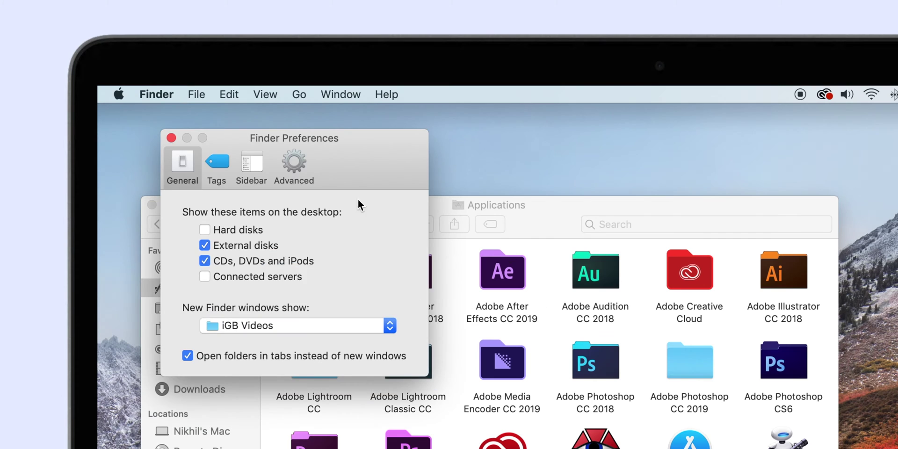
pyautogui.click(294, 165)
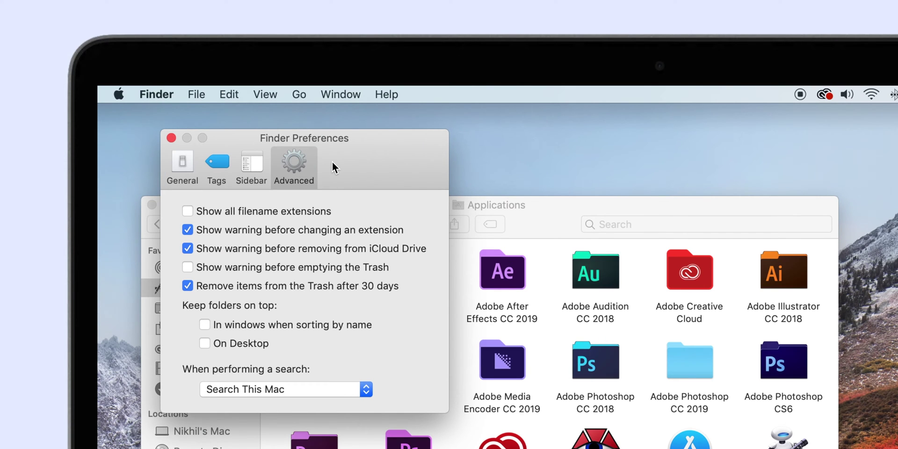
pyautogui.click(323, 326)
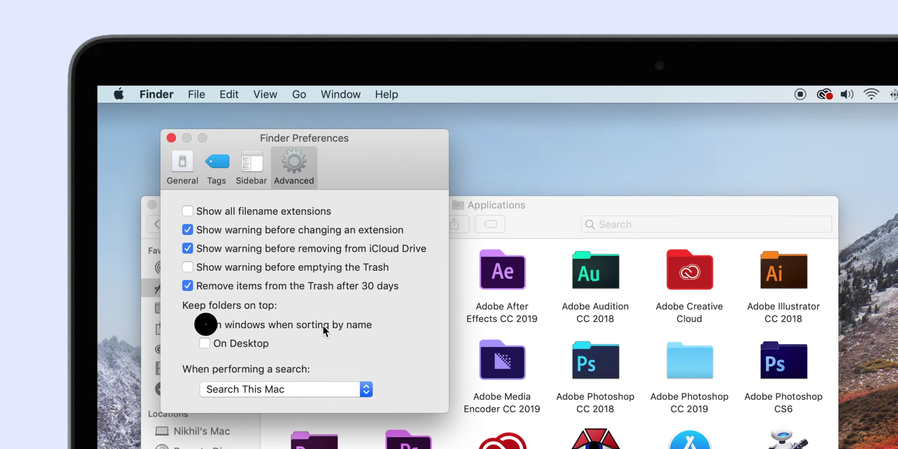
pyautogui.click(254, 346)
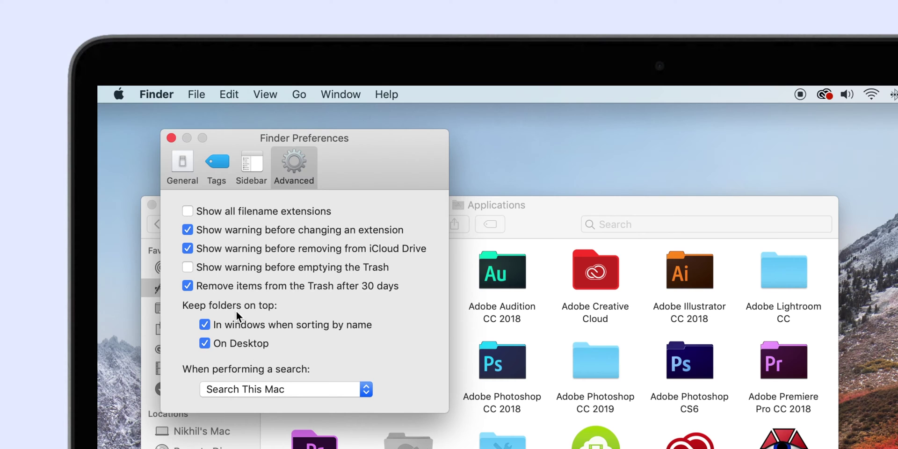
pyautogui.click(172, 137)
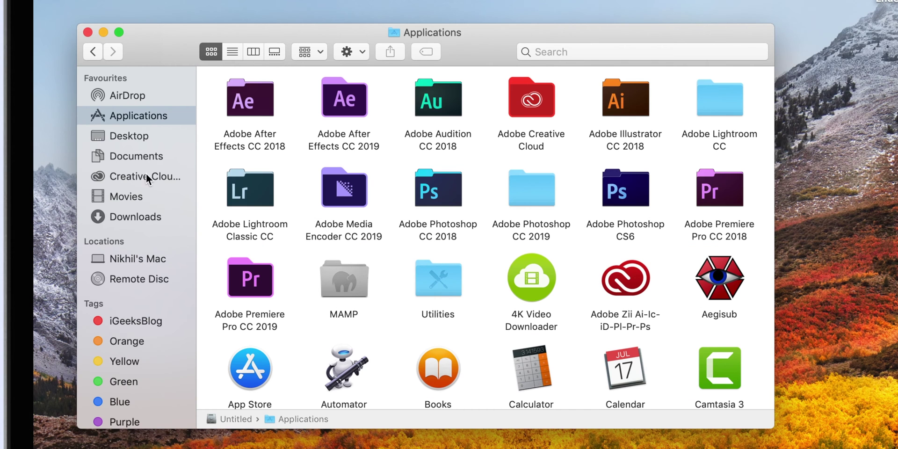
pyautogui.click(140, 137)
pyautogui.click(140, 155)
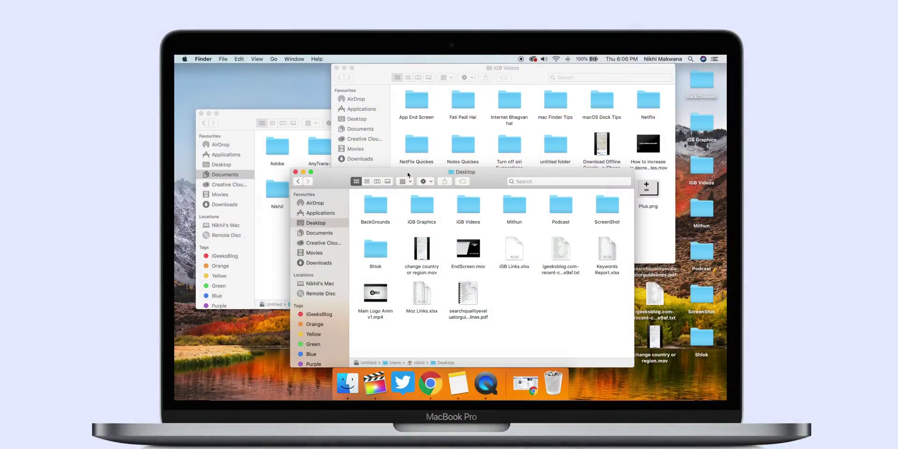
# Merge all windows into one tabbed window and cycle through Documents, iGB Videos and Desktop tabs
pyautogui.moveTo(410, 176); pyautogui.dragTo(392, 202)
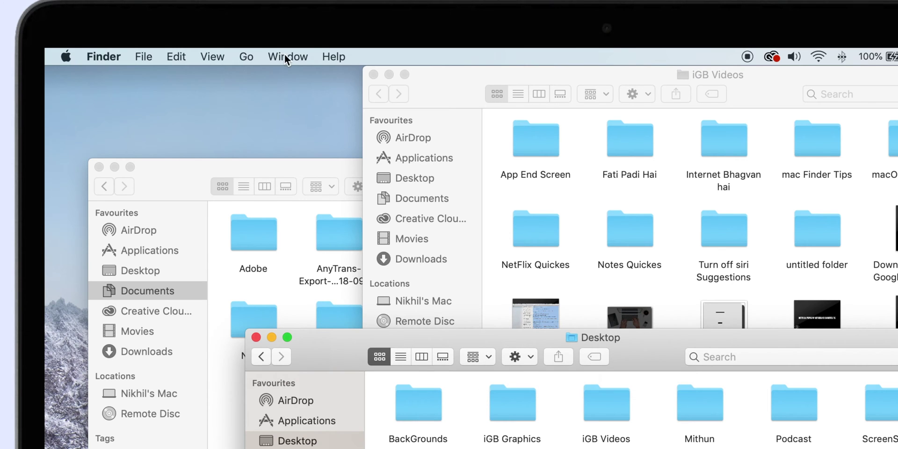
pyautogui.click(293, 59)
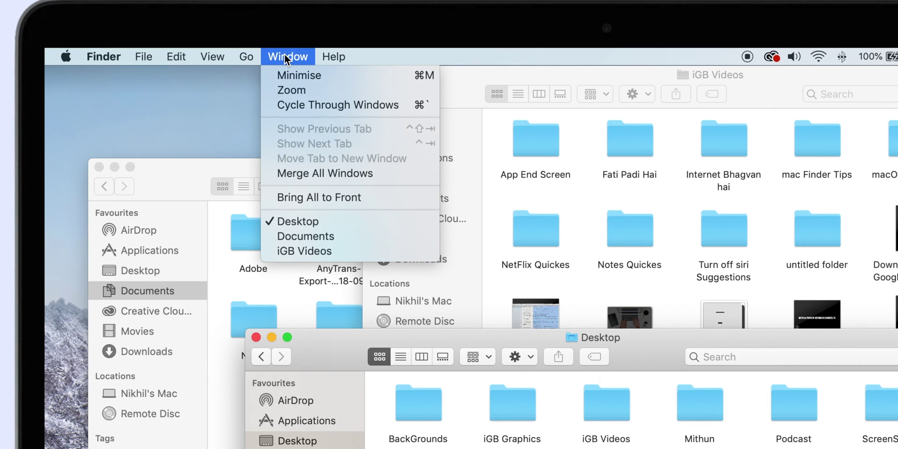
pyautogui.click(311, 173)
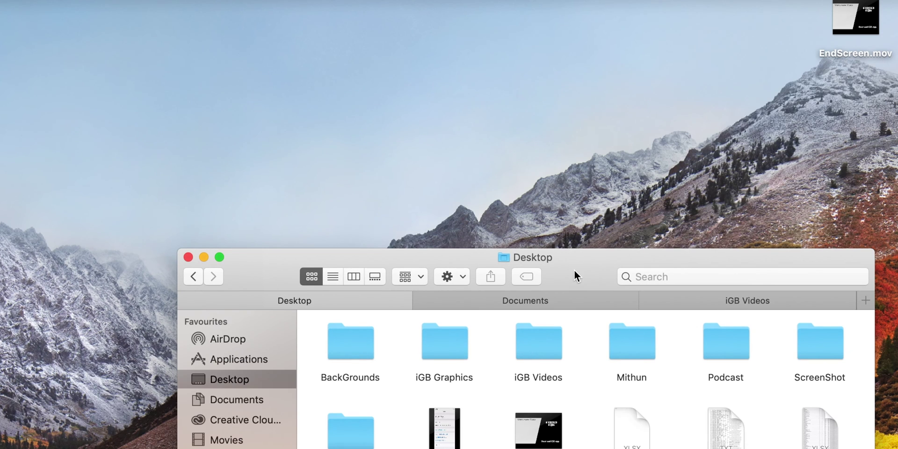
pyautogui.moveTo(575, 272); pyautogui.dragTo(500, 41)
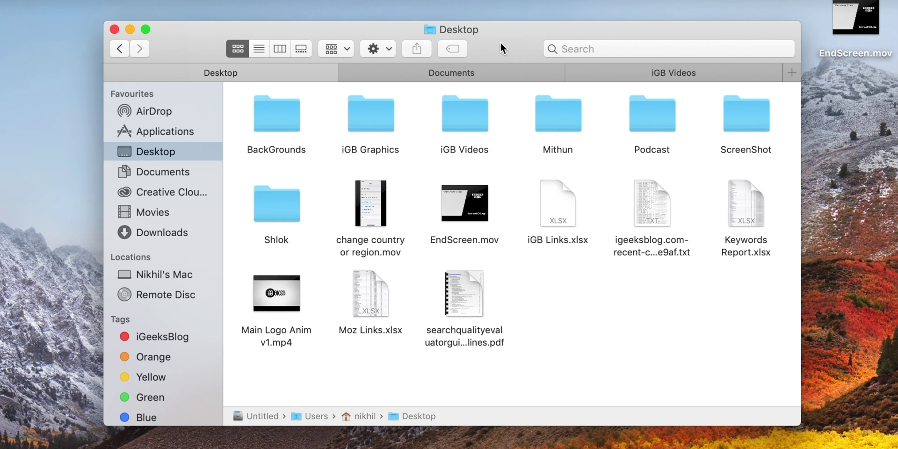
pyautogui.click(499, 77)
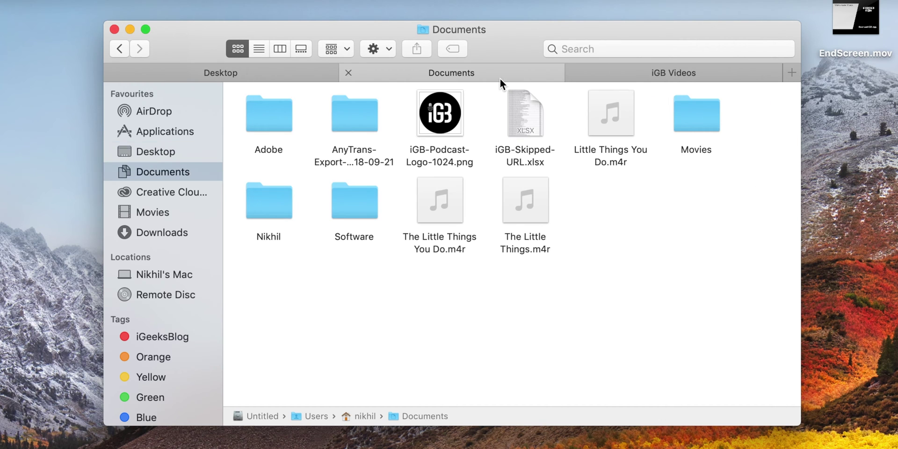
pyautogui.click(616, 77)
pyautogui.click(267, 74)
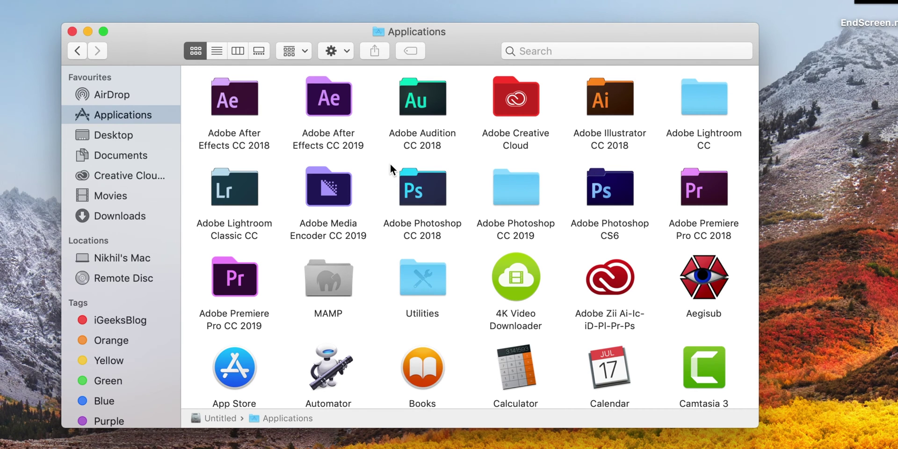
# Sort the Applications window's icons by Kind from the right-click Sort By menu
pyautogui.rightClick(391, 163)
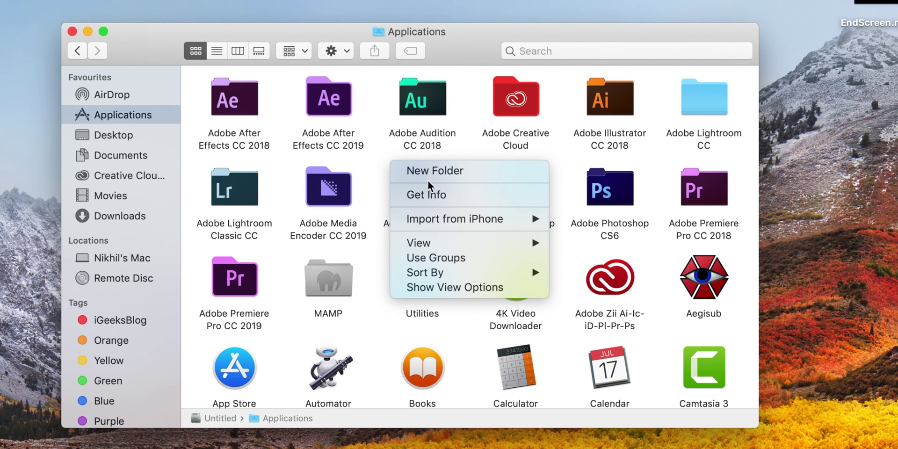
pyautogui.moveTo(505, 273)
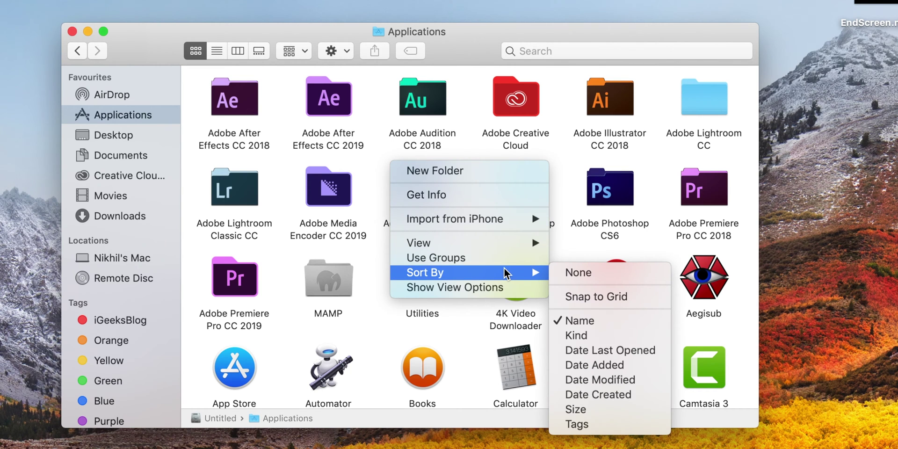
pyautogui.click(637, 336)
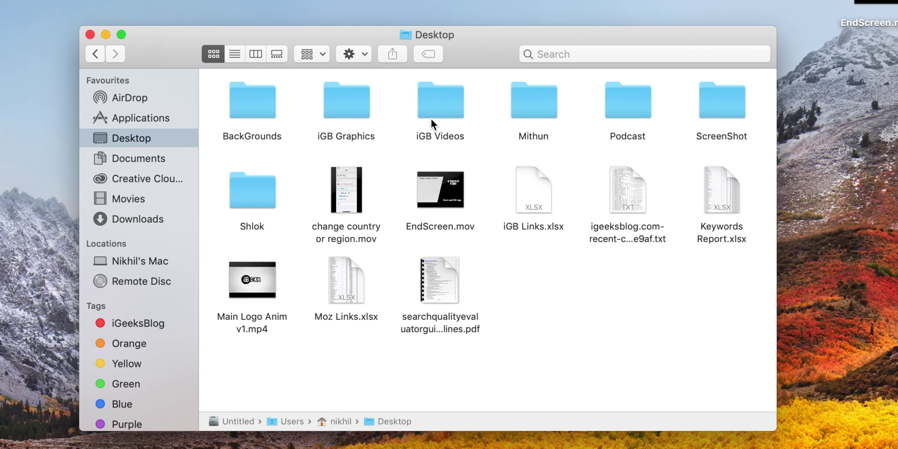
# Jump from Desktop up to the home folder through the window title's path menu
pyautogui.keyDown('super'); pyautogui.click(447, 36); pyautogui.keyUp('super')
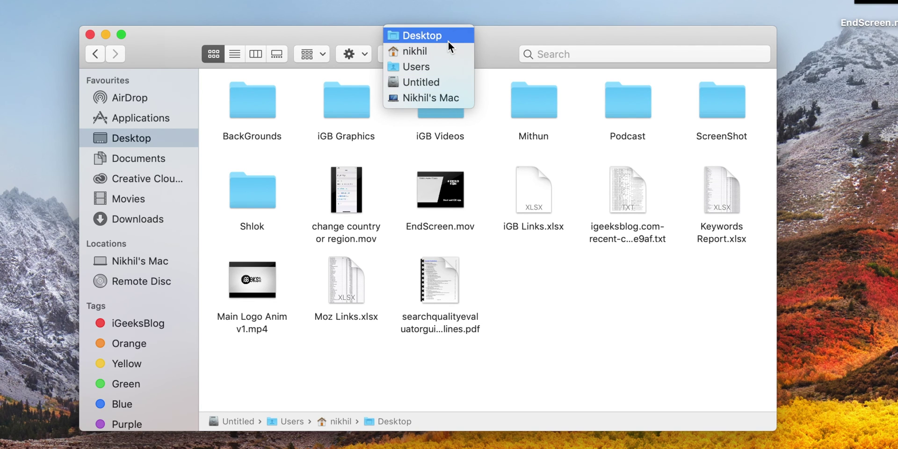
pyautogui.click(447, 54)
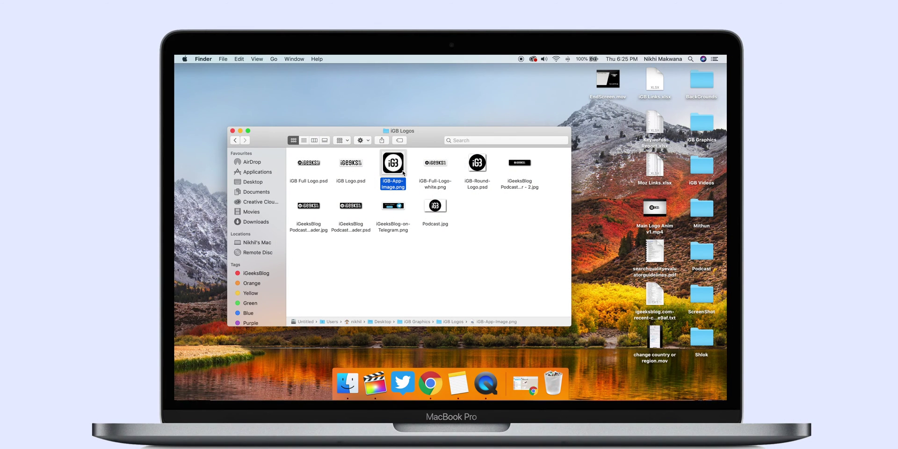
pyautogui.hotkey('alt', 'space')
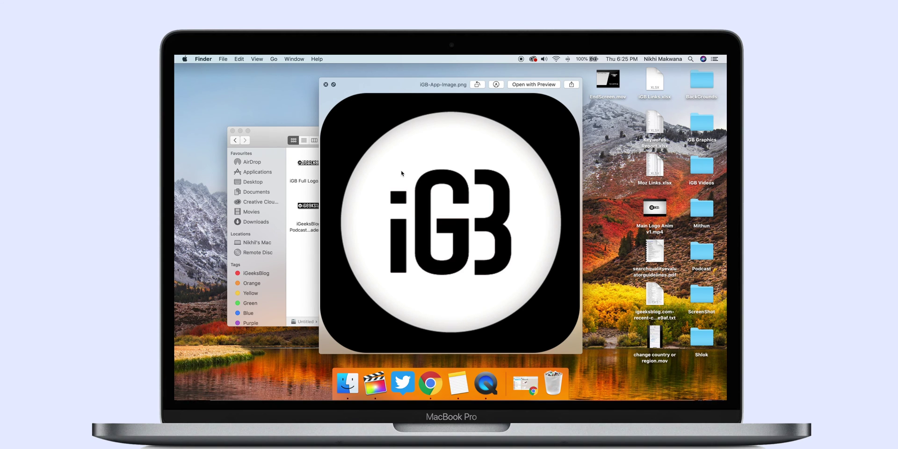
pyautogui.press('space')
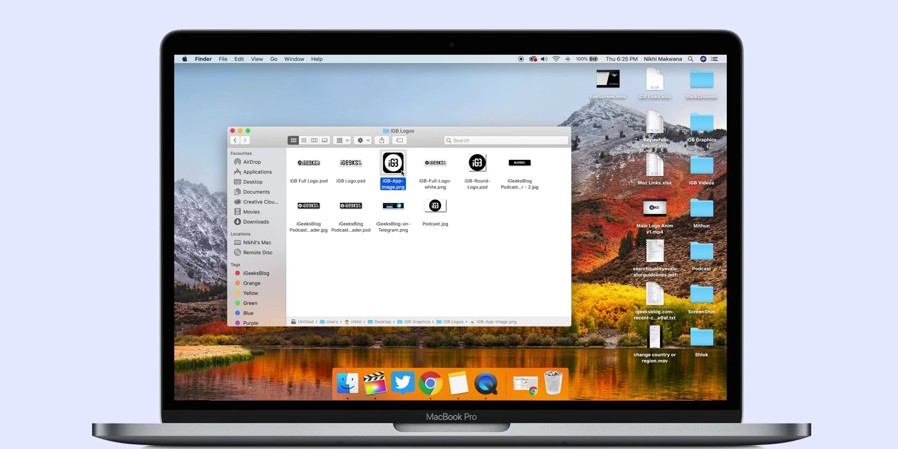